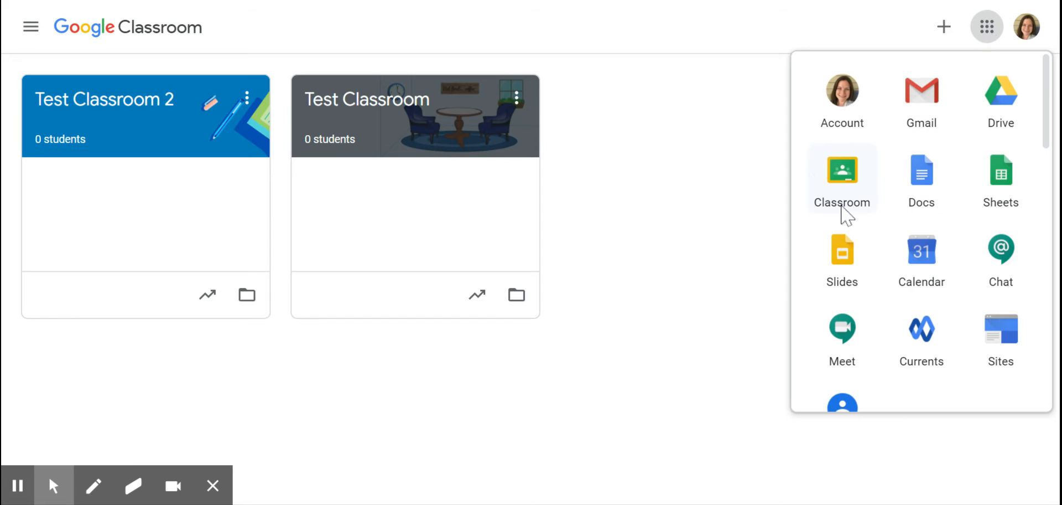
# Step: Close the app launcher and reorder the class cards so Test Classroom 2 comes after Test Classroom
pyautogui.click(689, 145)
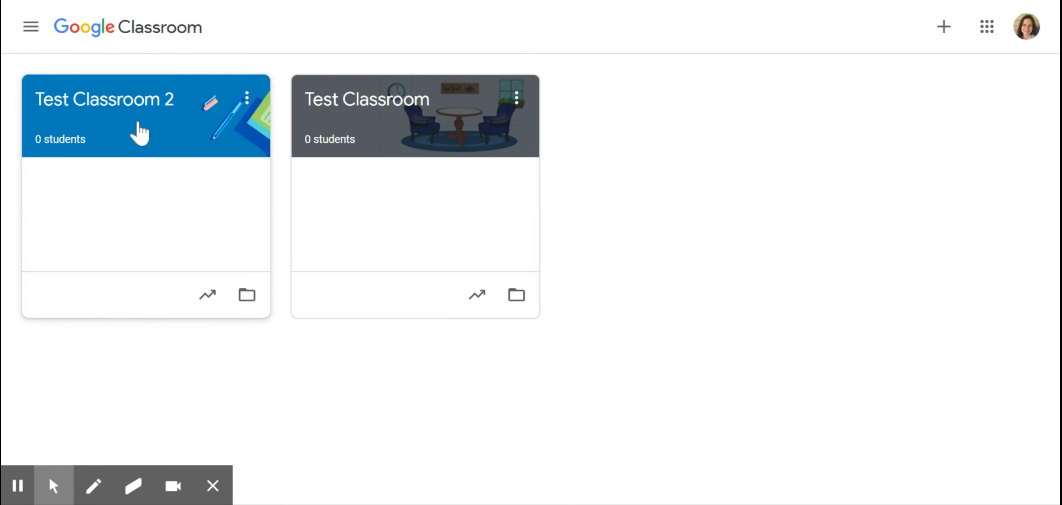
pyautogui.moveTo(123, 131); pyautogui.dragTo(379, 118)
pyautogui.click(647, 256)
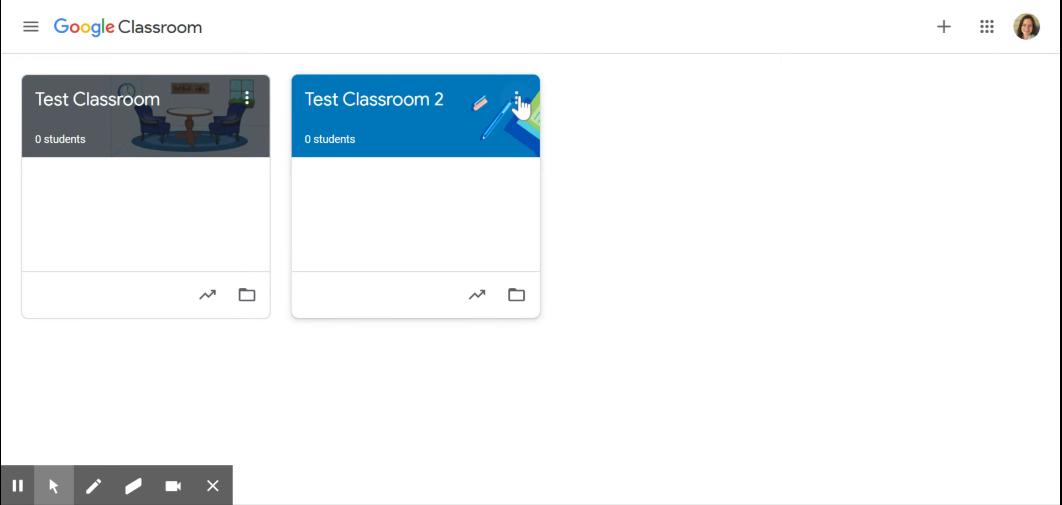
# Step: Edit Test Classroom 2, setting its section to "Period 3" followed by the teacher's title and surname, and save
pyautogui.click(517, 101)
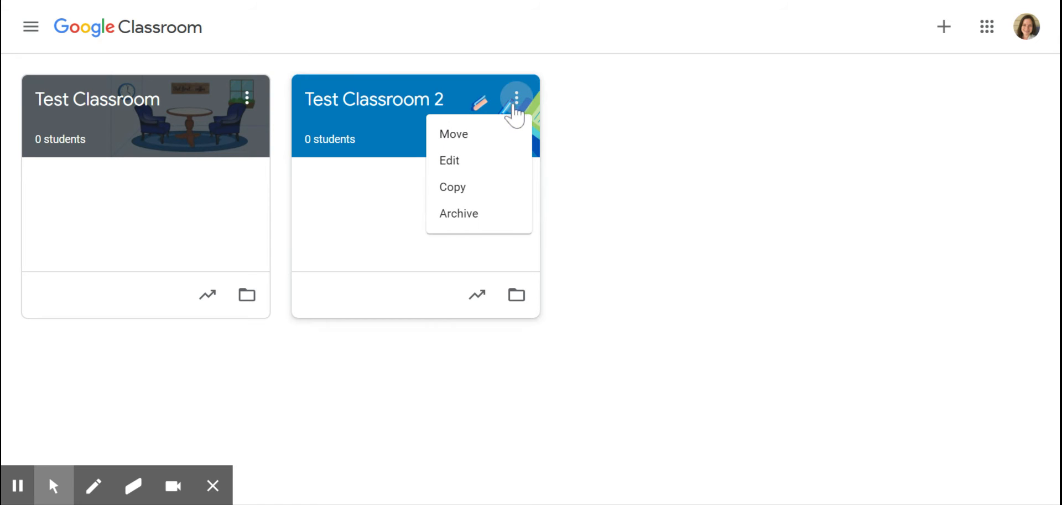
pyautogui.click(455, 163)
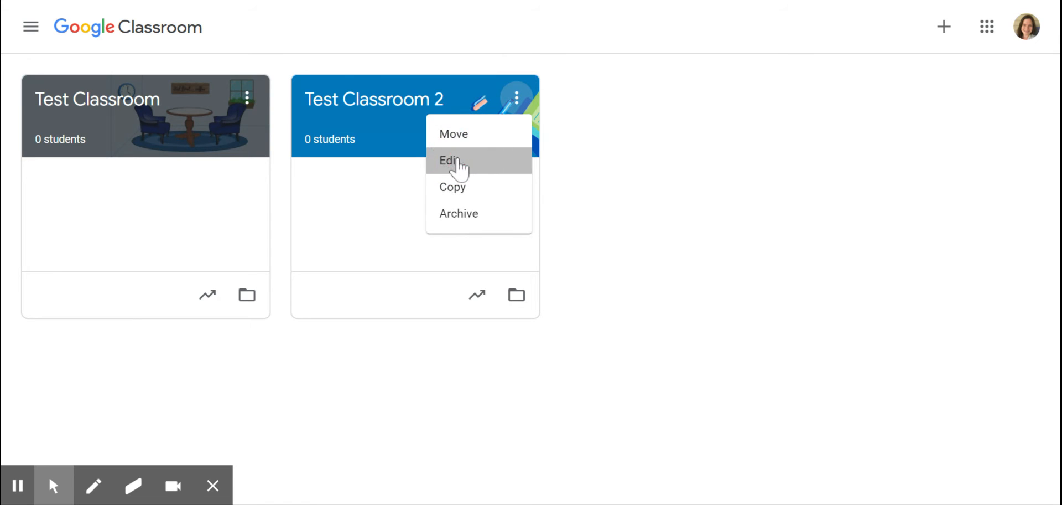
pyautogui.moveTo(333, 161); pyautogui.dragTo(454, 160)
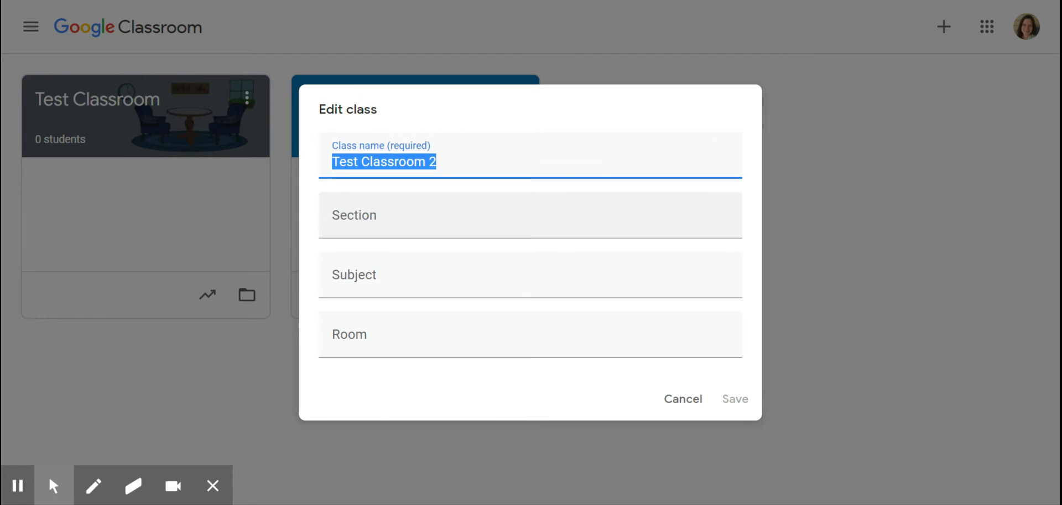
pyautogui.click(453, 162)
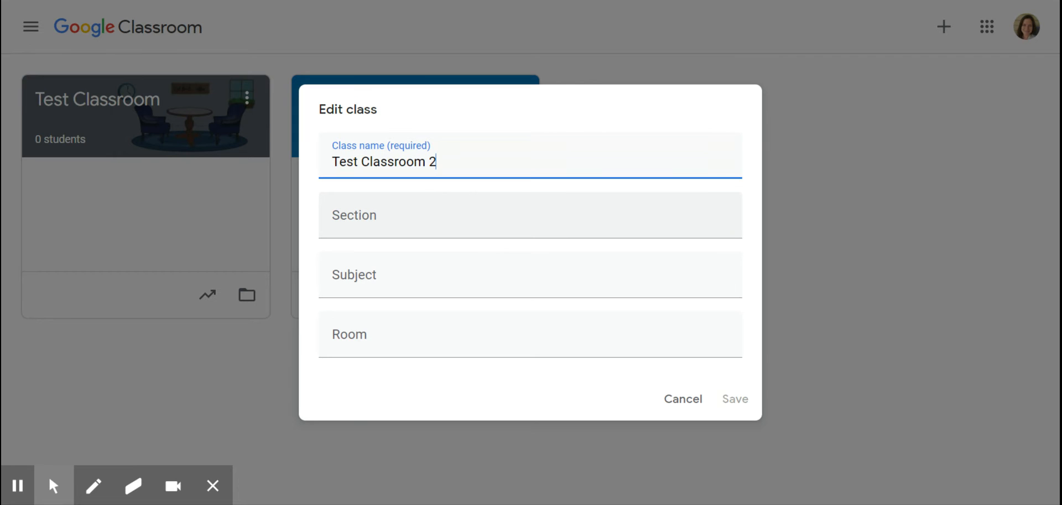
pyautogui.click(355, 213)
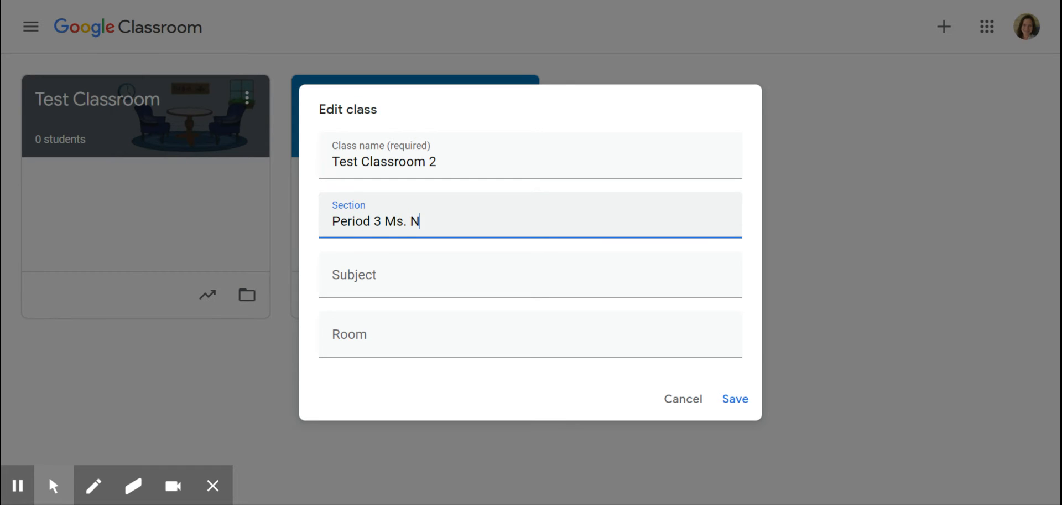
pyautogui.click(726, 394)
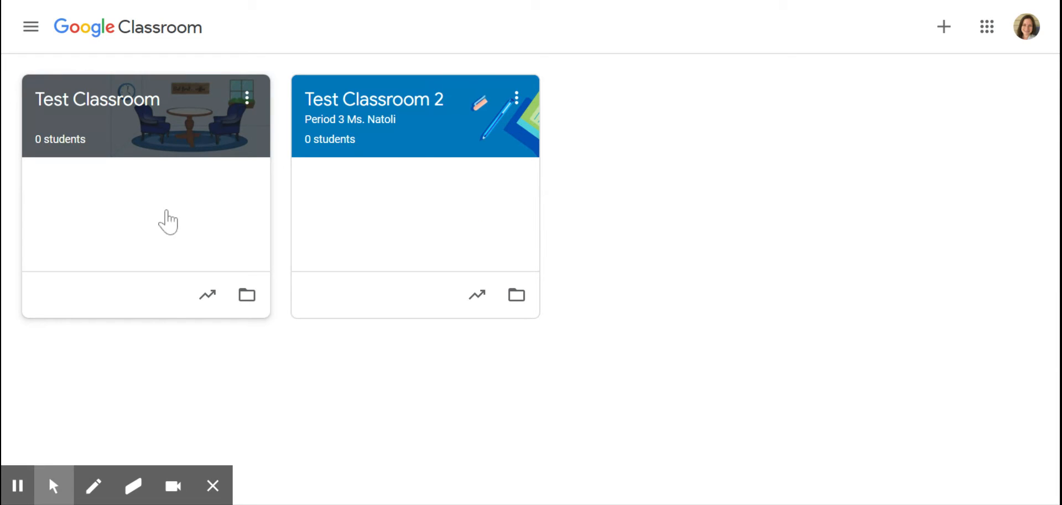
# Step: In the general Classroom settings, turn off the class notifications for Test Classroom 2
pyautogui.click(33, 26)
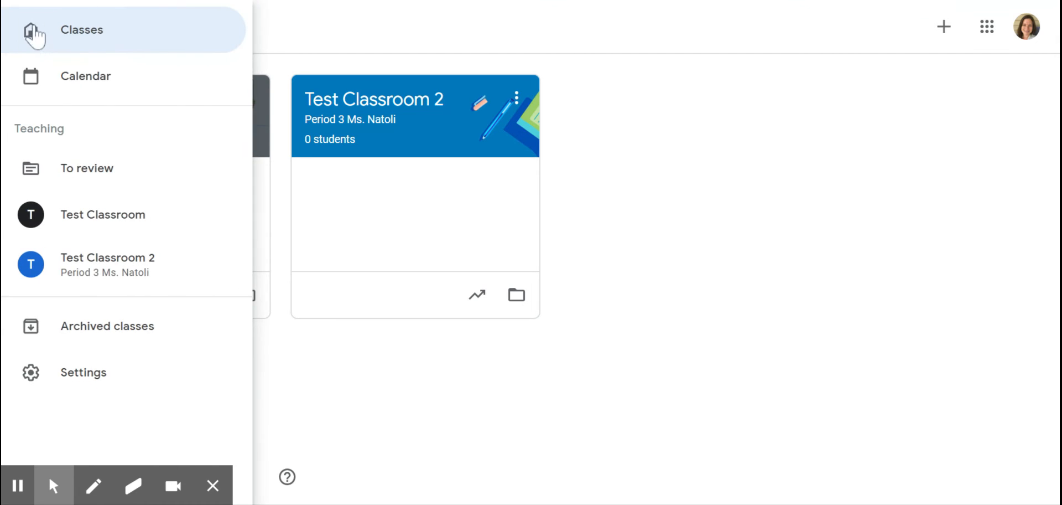
pyautogui.click(93, 382)
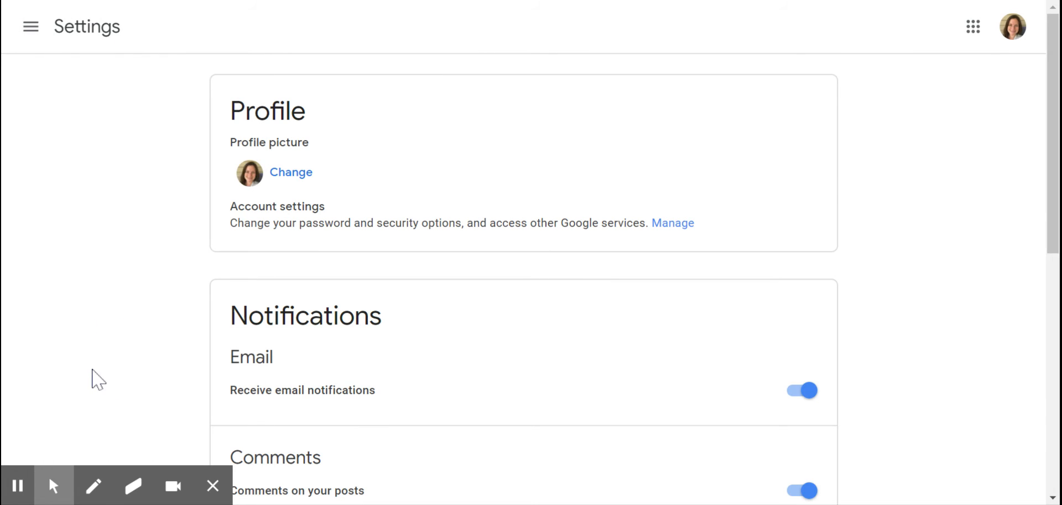
pyautogui.scroll(-6, 503, 224)
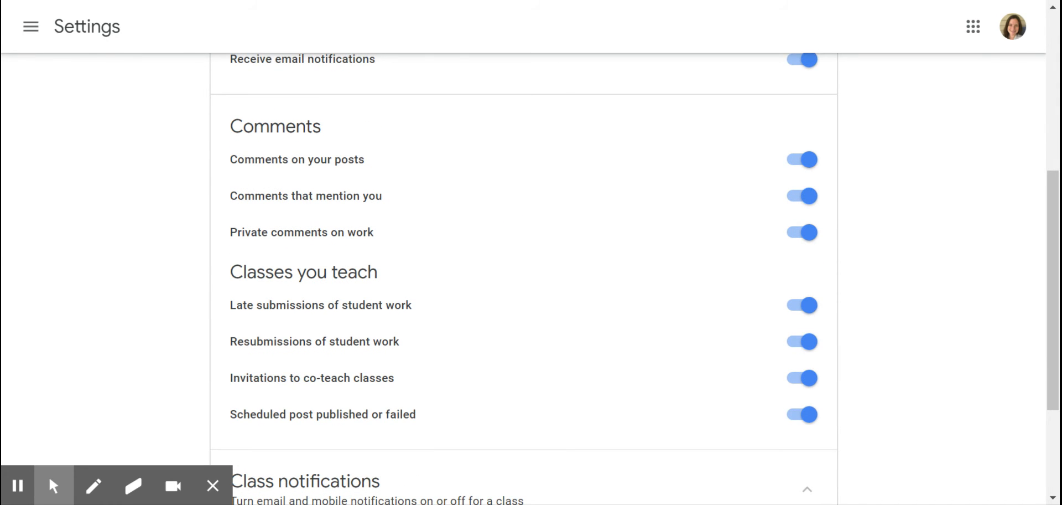
pyautogui.scroll(-2, 308, 261)
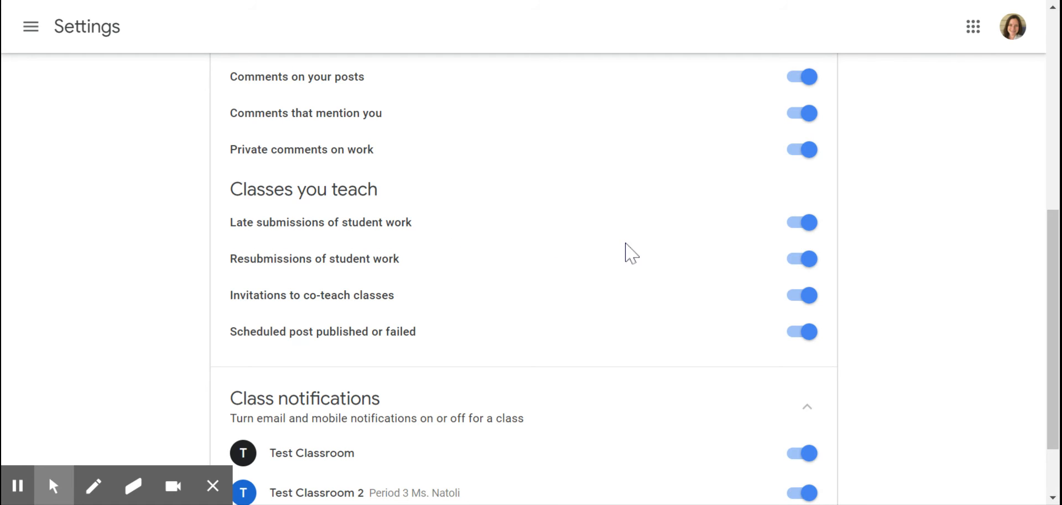
pyautogui.scroll(-2, 634, 253)
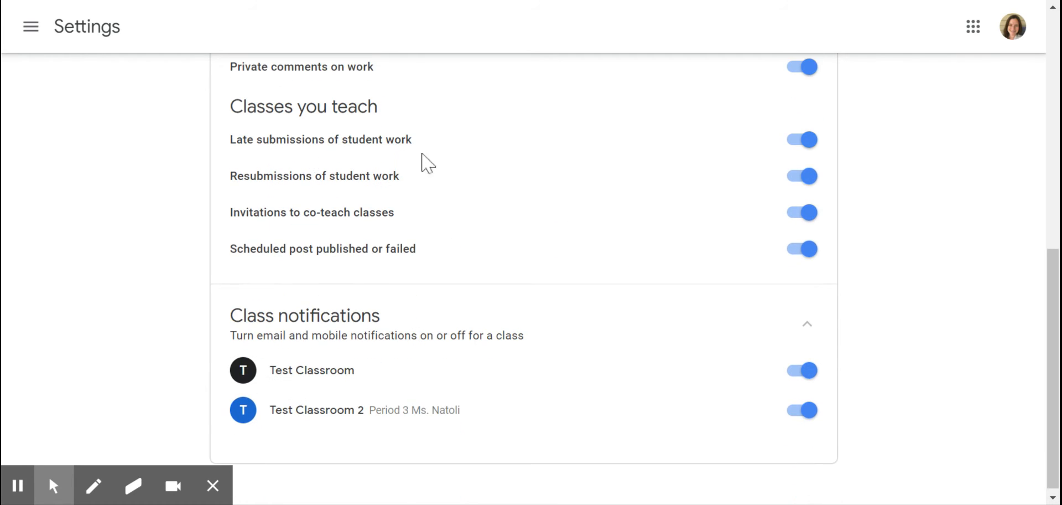
pyautogui.scroll(-1, 522, 185)
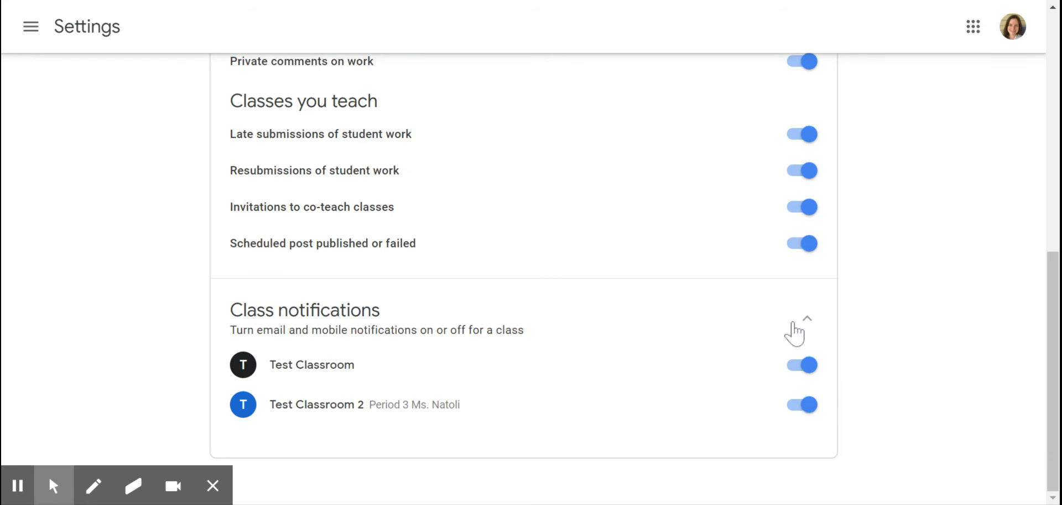
pyautogui.click(807, 321)
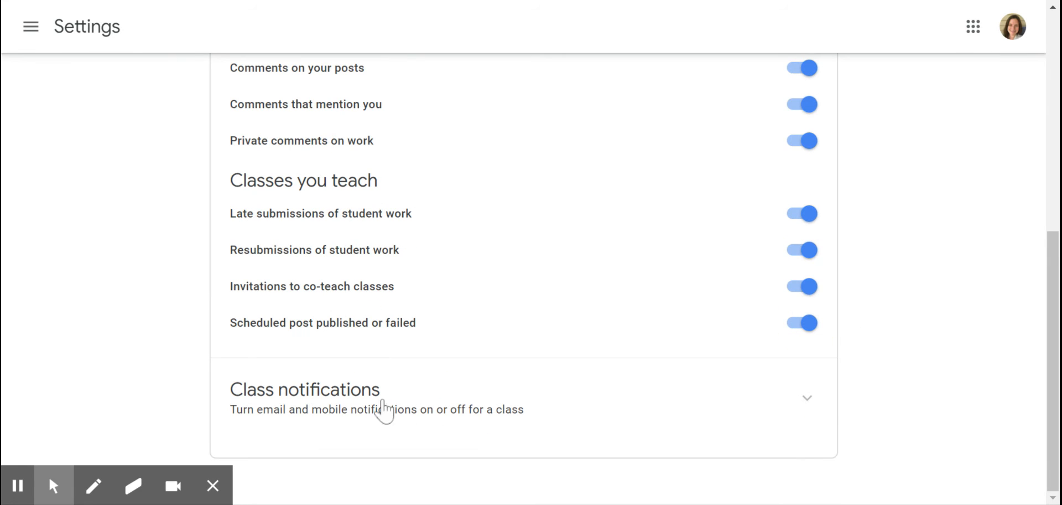
pyautogui.click(809, 404)
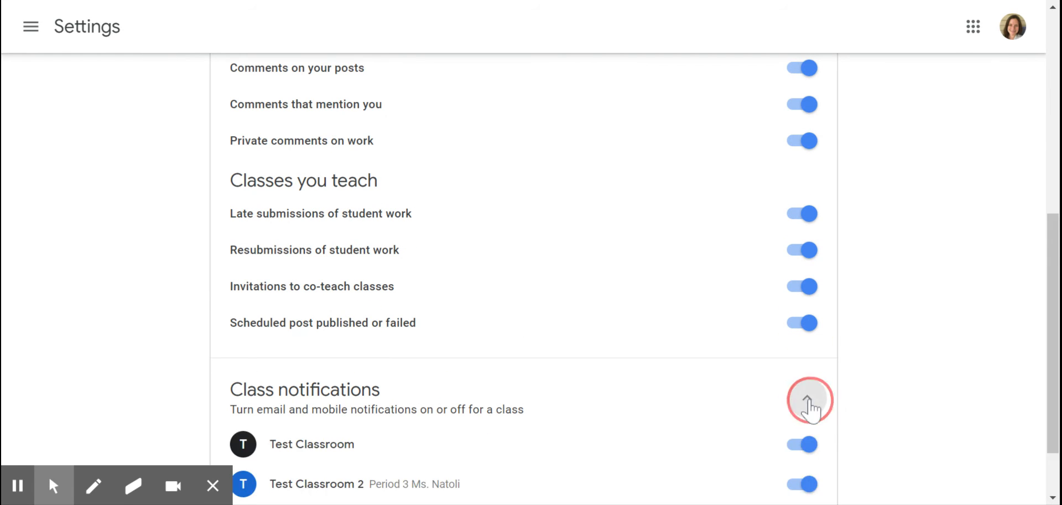
pyautogui.scroll(-2, 438, 360)
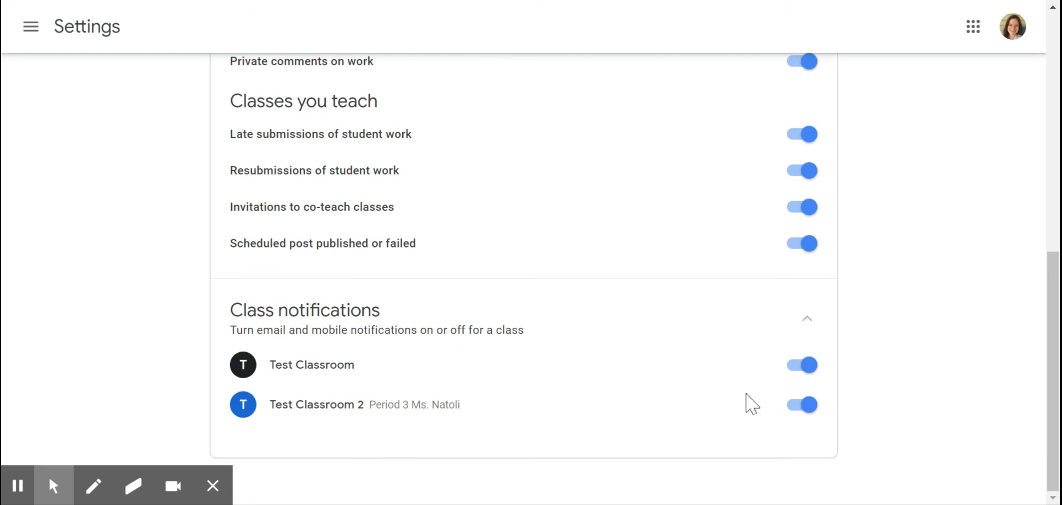
pyautogui.click(796, 407)
# Step: Open the class settings of Test Classroom and view the posting and commenting permission options for the stream
pyautogui.click(32, 28)
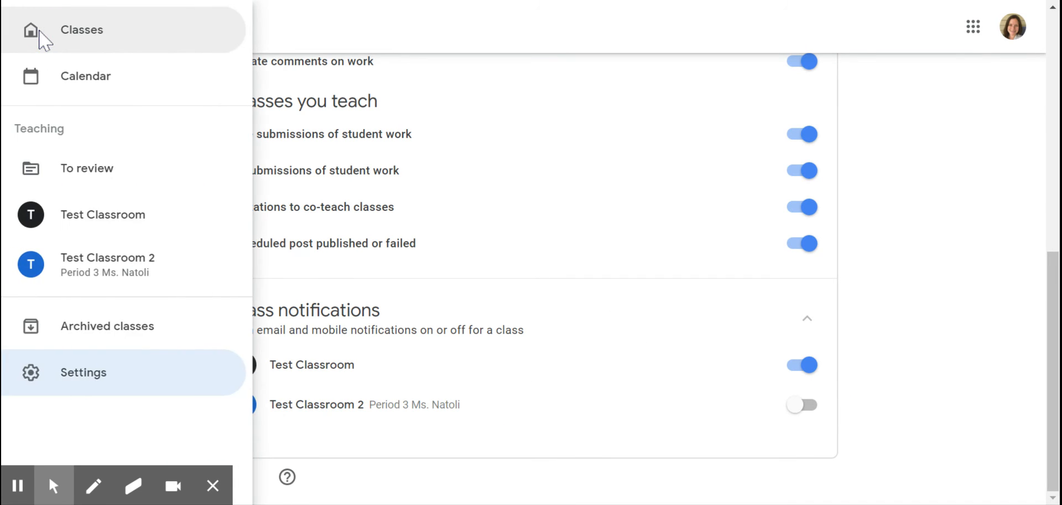
pyautogui.click(105, 224)
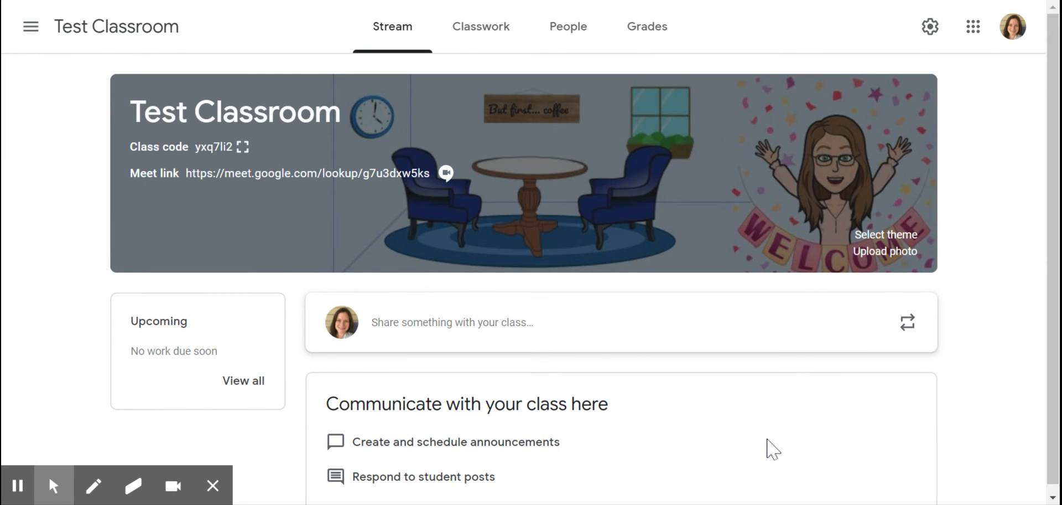
pyautogui.click(931, 27)
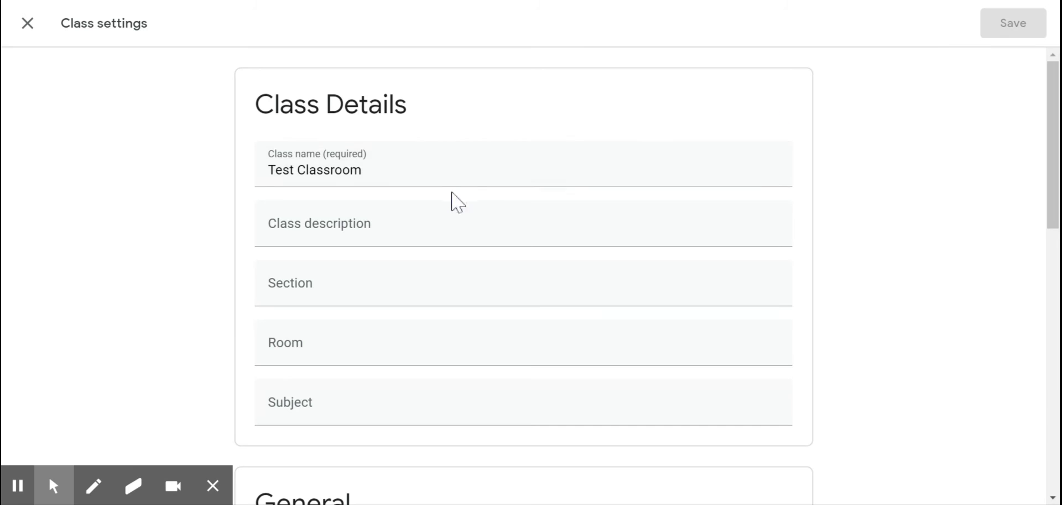
pyautogui.scroll(-7, 556, 263)
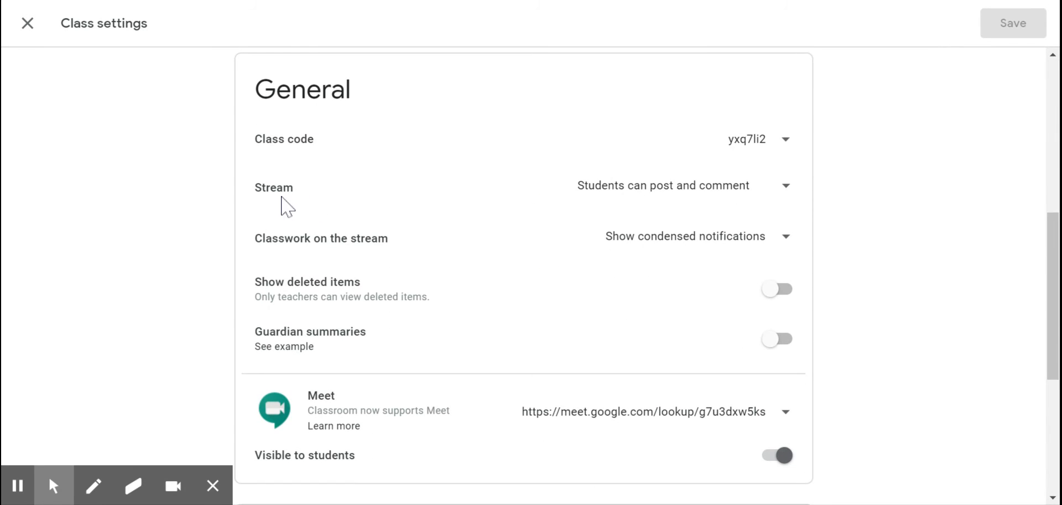
pyautogui.click(781, 197)
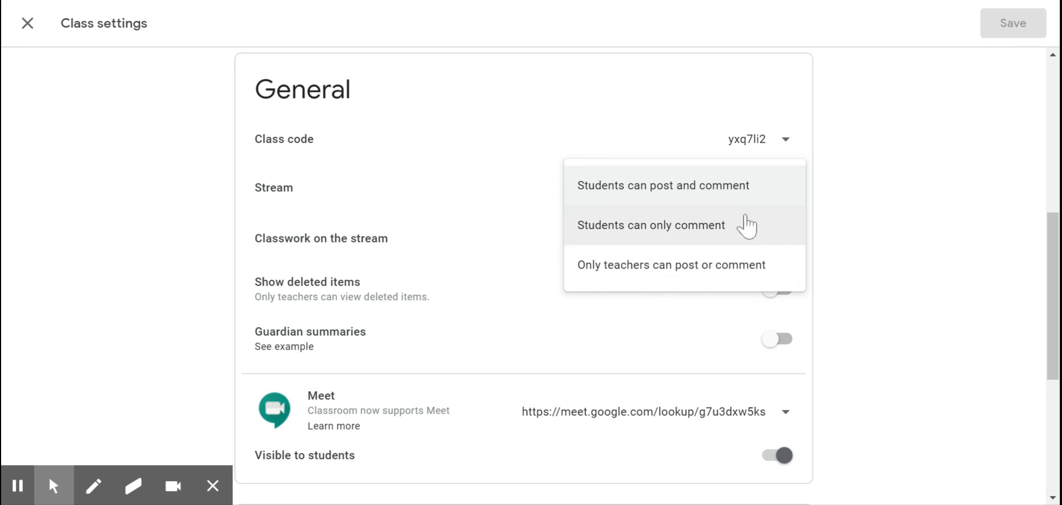
pyautogui.click(488, 210)
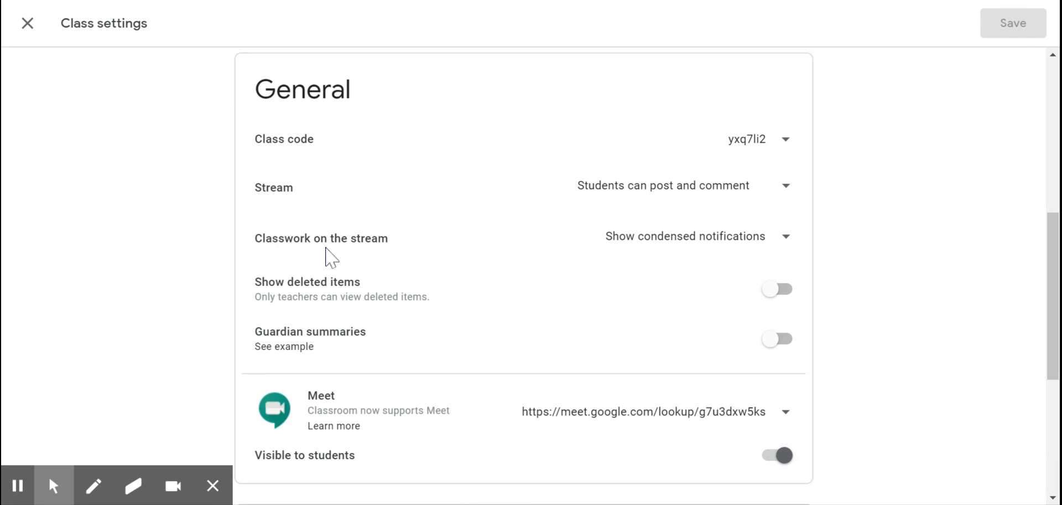
# Step: View the notification display options for classwork on the stream, and close the class settings without changing anything
pyautogui.click(744, 238)
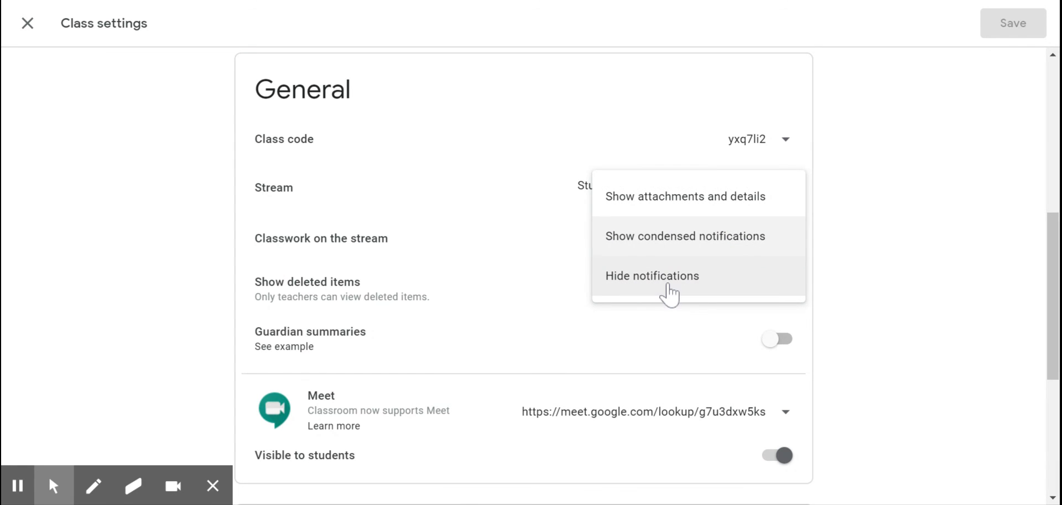
pyautogui.click(506, 264)
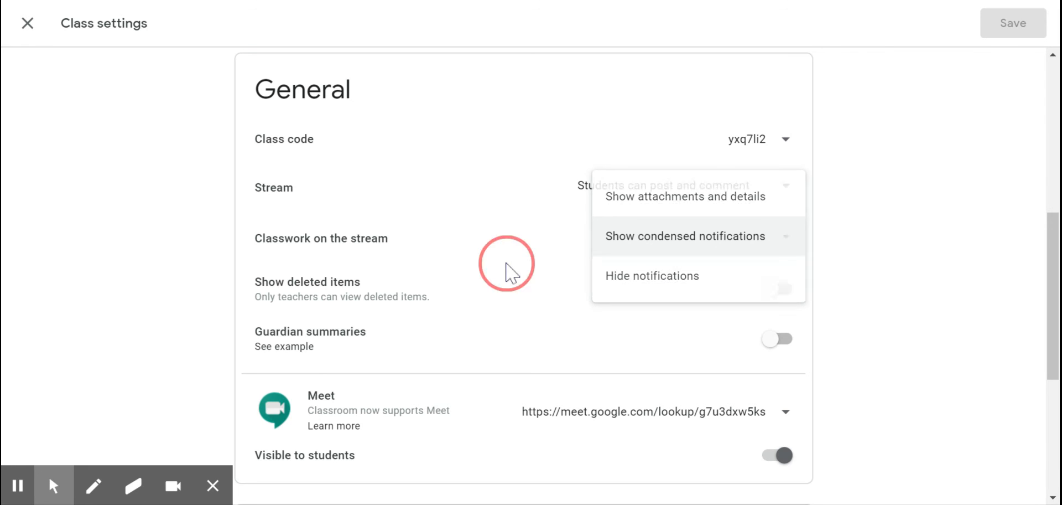
pyautogui.scroll(7, 506, 265)
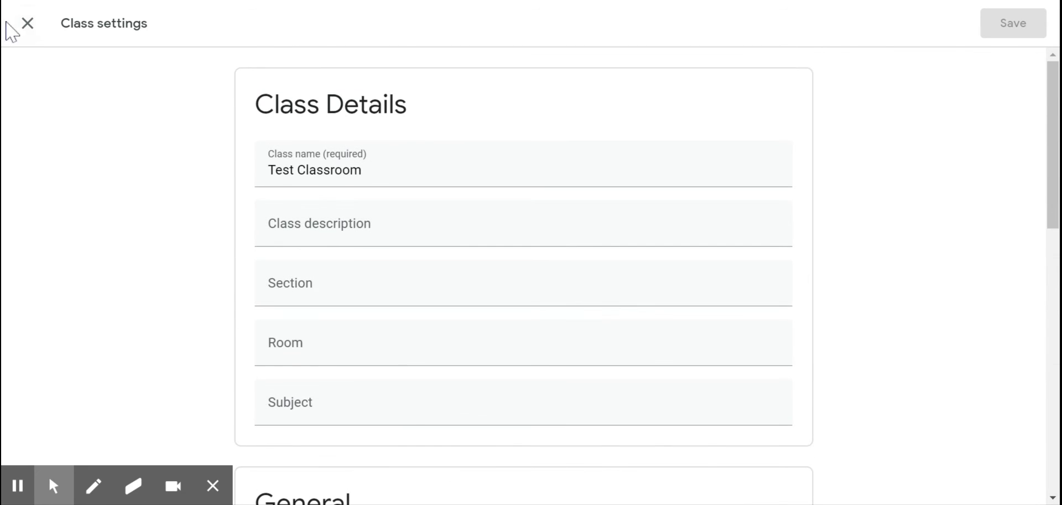
pyautogui.click(34, 27)
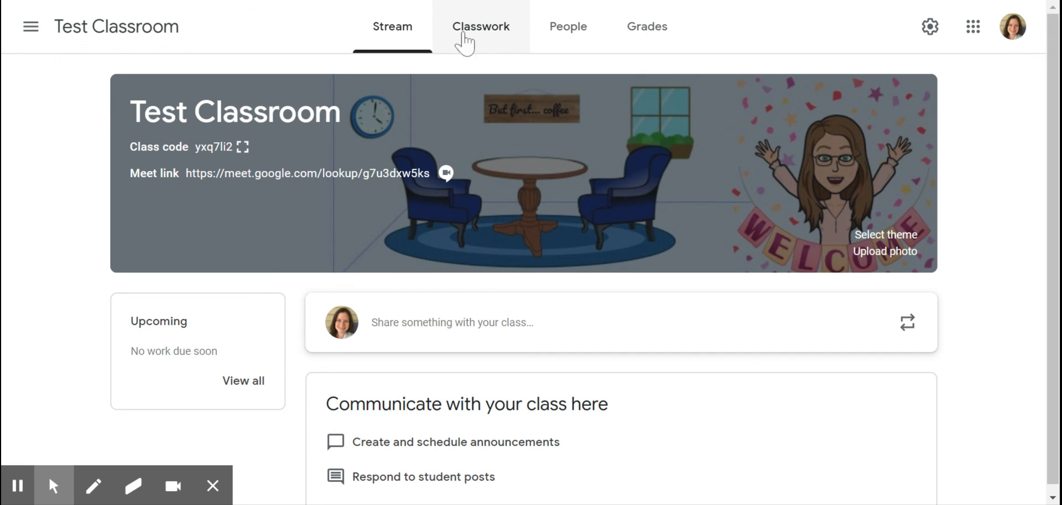
# Step: Check the Classwork page, and post the announcement "Good Morning!" to all students on Test Classroom's stream
pyautogui.click(489, 37)
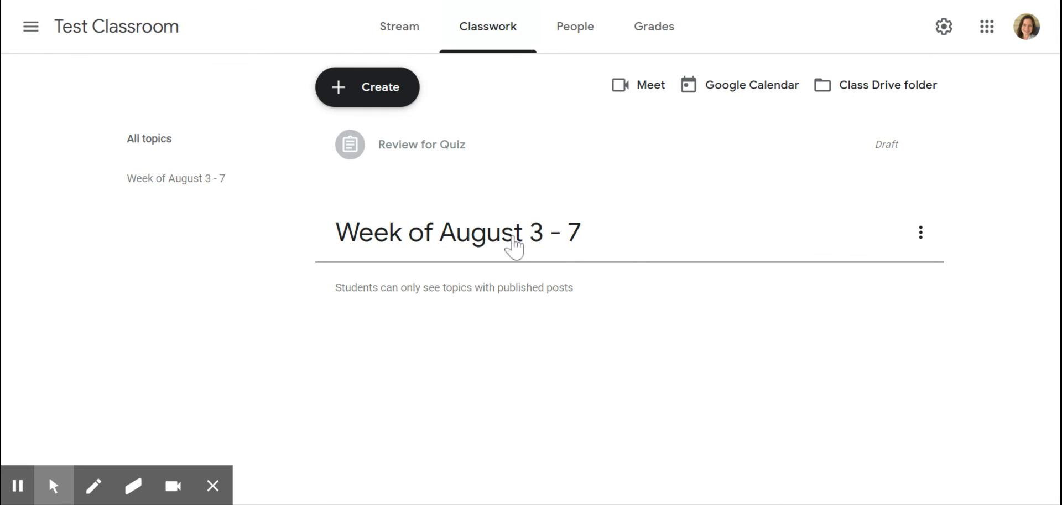
pyautogui.click(399, 40)
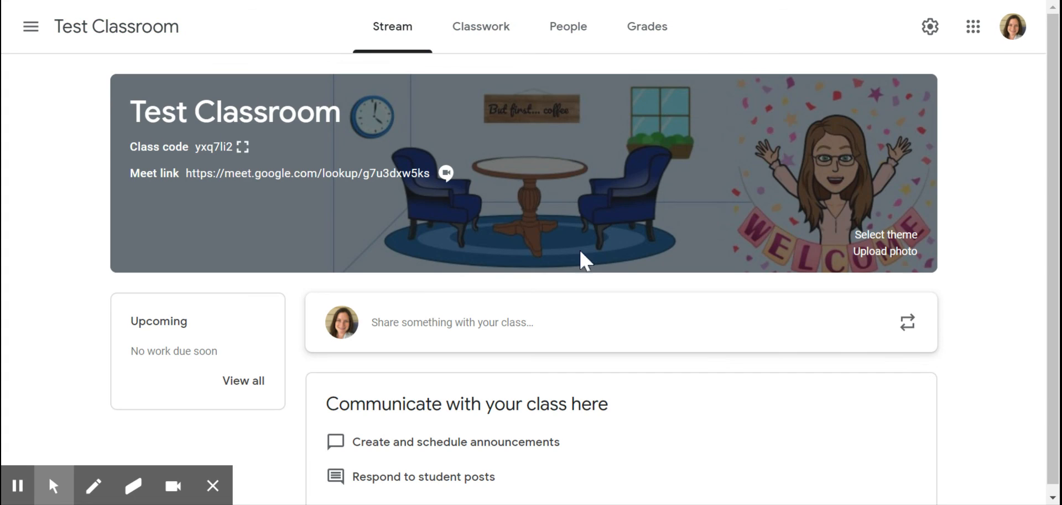
pyautogui.scroll(-1, 580, 250)
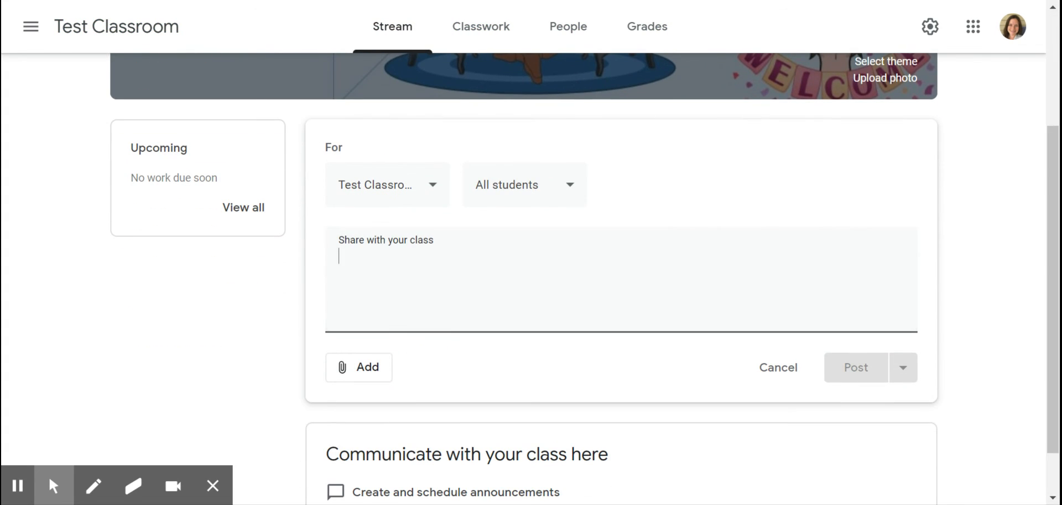
pyautogui.write('Good Mornin')
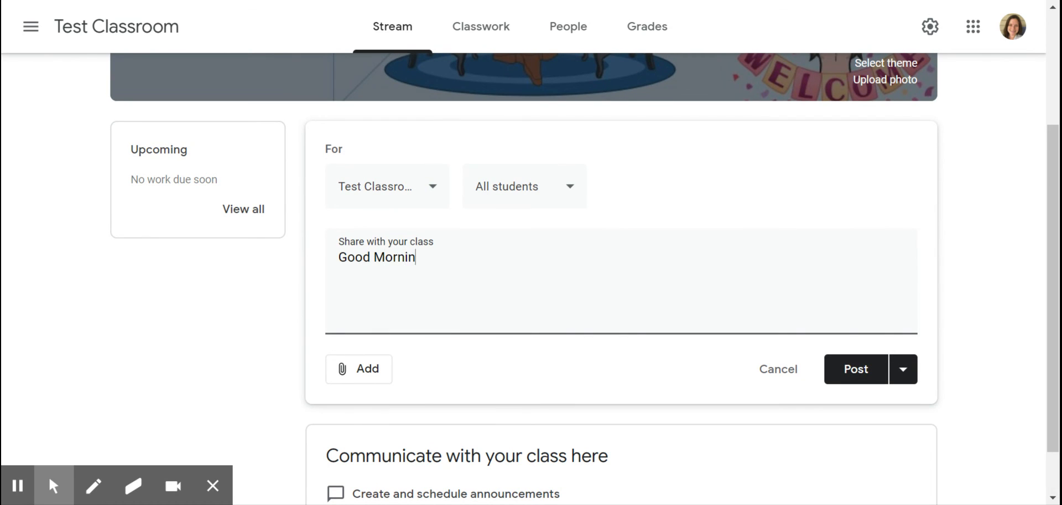
pyautogui.write('g!')
pyautogui.click(869, 369)
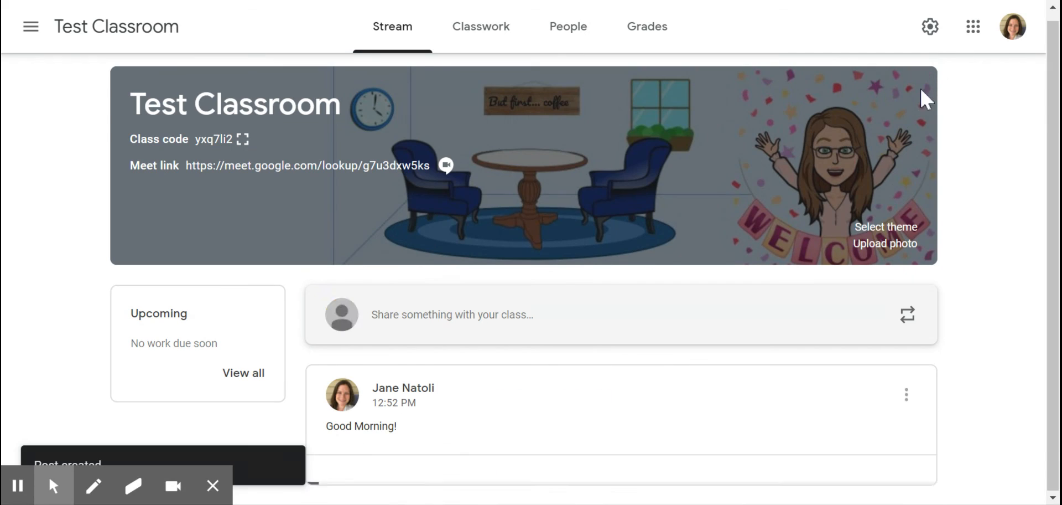